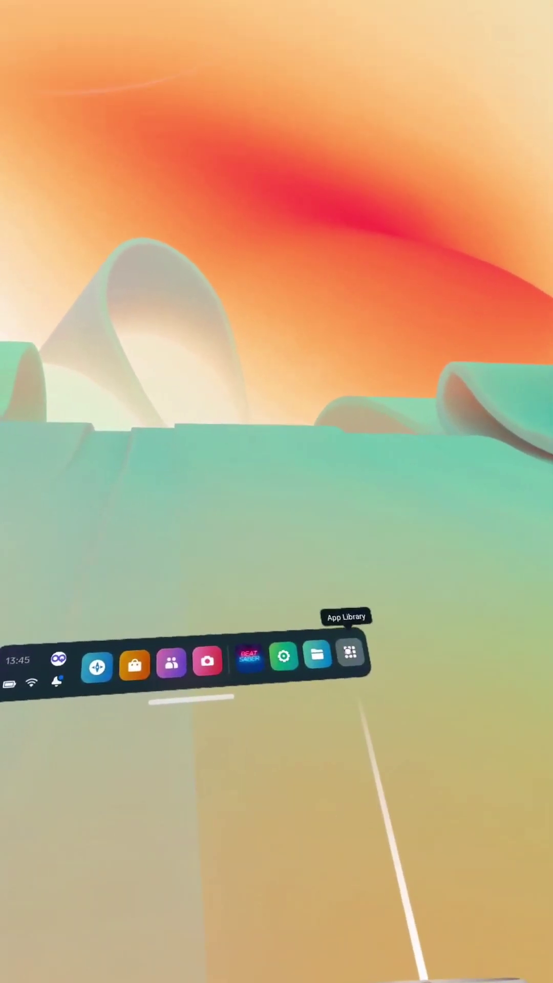
# Open the App Library listing Camera, Explore, Beat Saber, Files, Store and Settings.
pyautogui.click(352, 651)
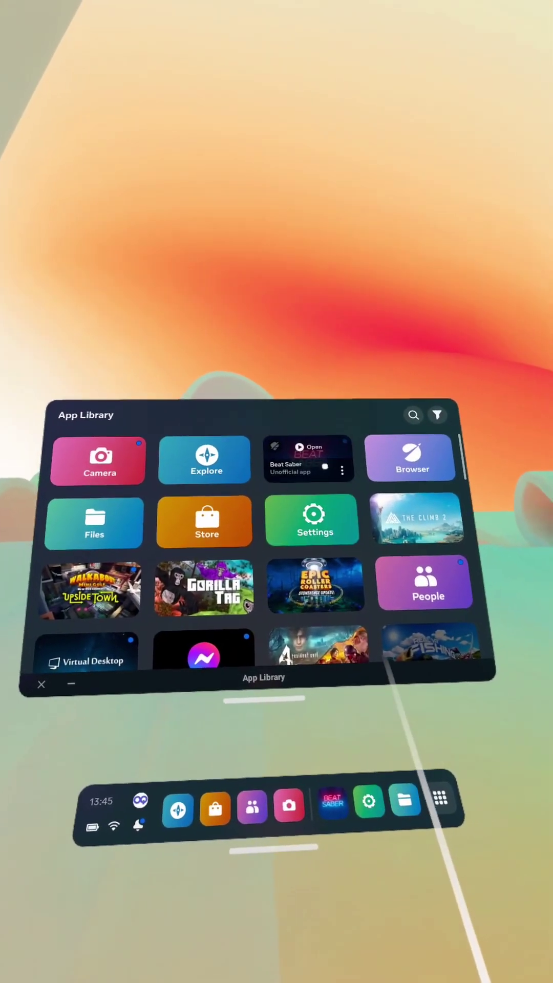
# Uninstall Beat Saber from its tile's options menu, leaving it marked Not installed.
pyautogui.click(331, 466)
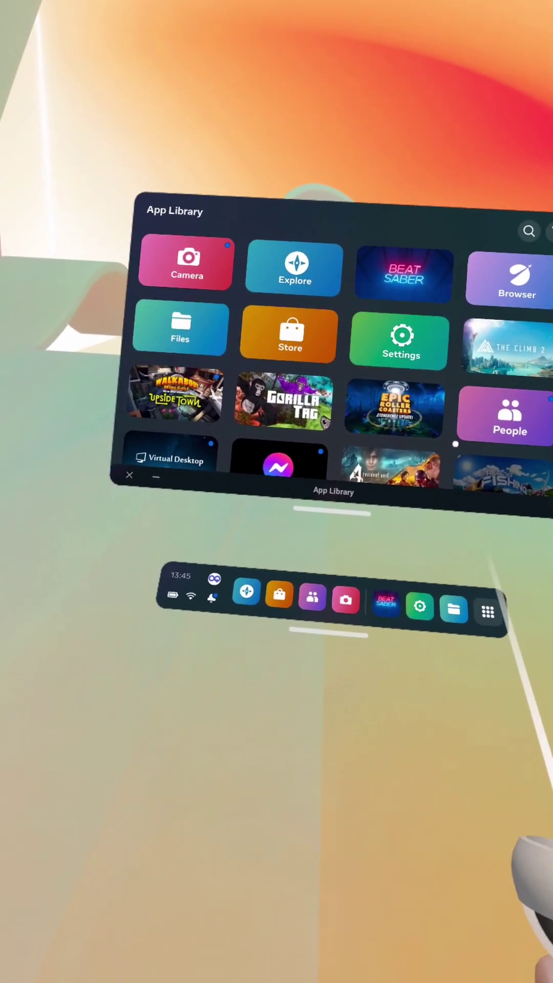
pyautogui.moveTo(449, 355)
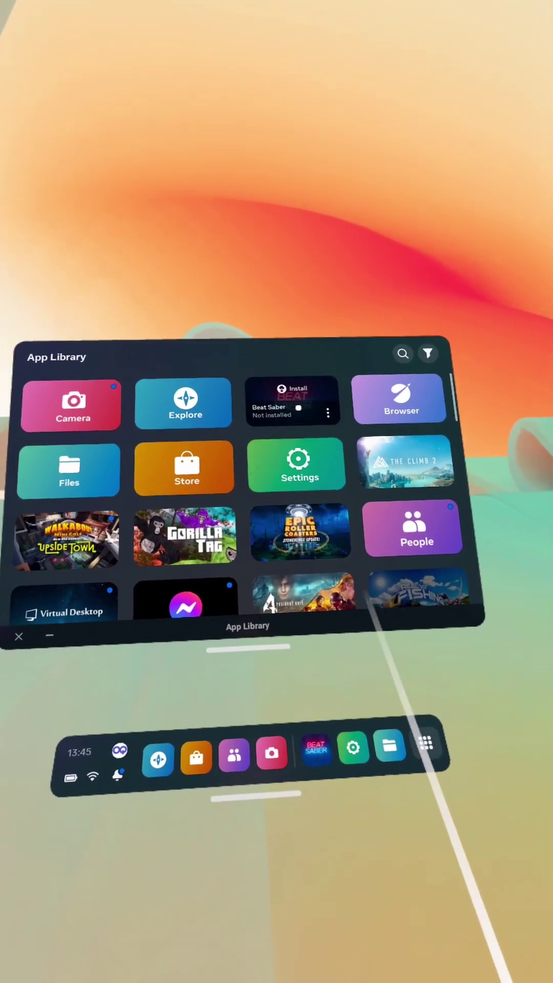
pyautogui.moveTo(355, 416)
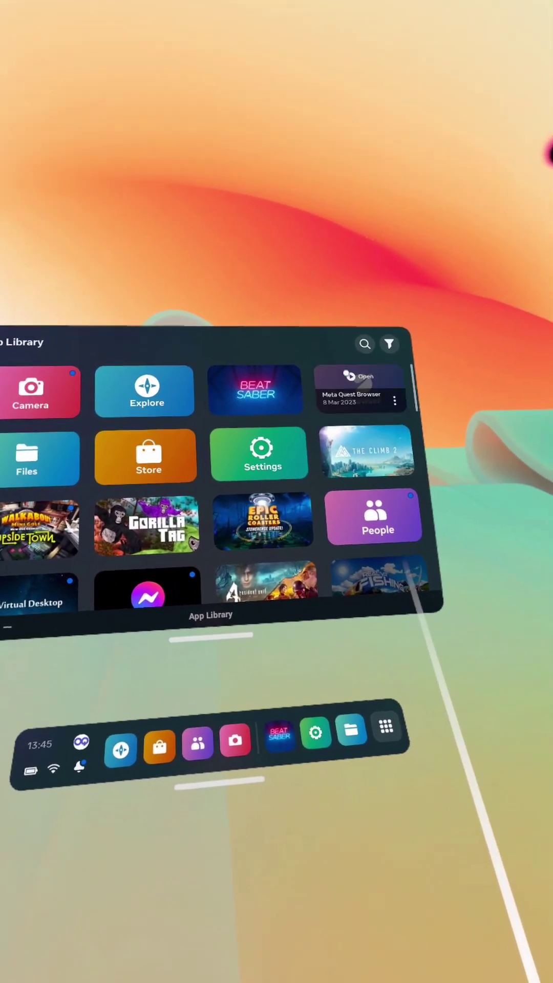
pyautogui.moveTo(303, 444)
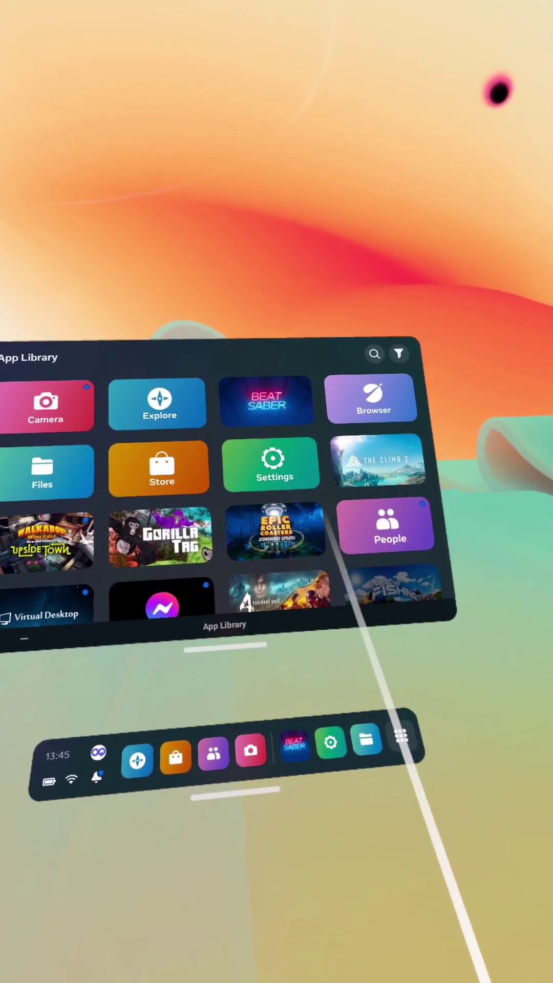
pyautogui.moveTo(294, 397)
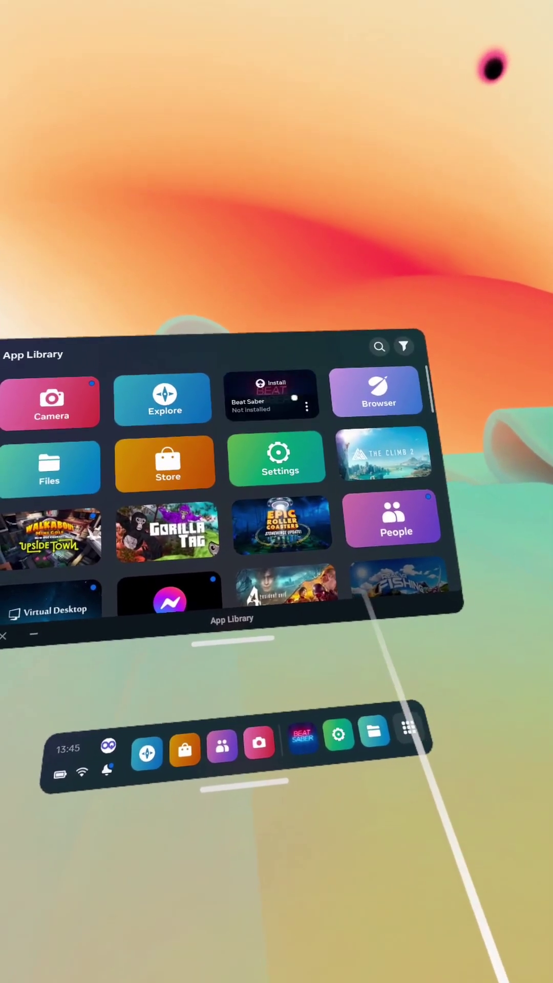
pyautogui.moveTo(360, 476)
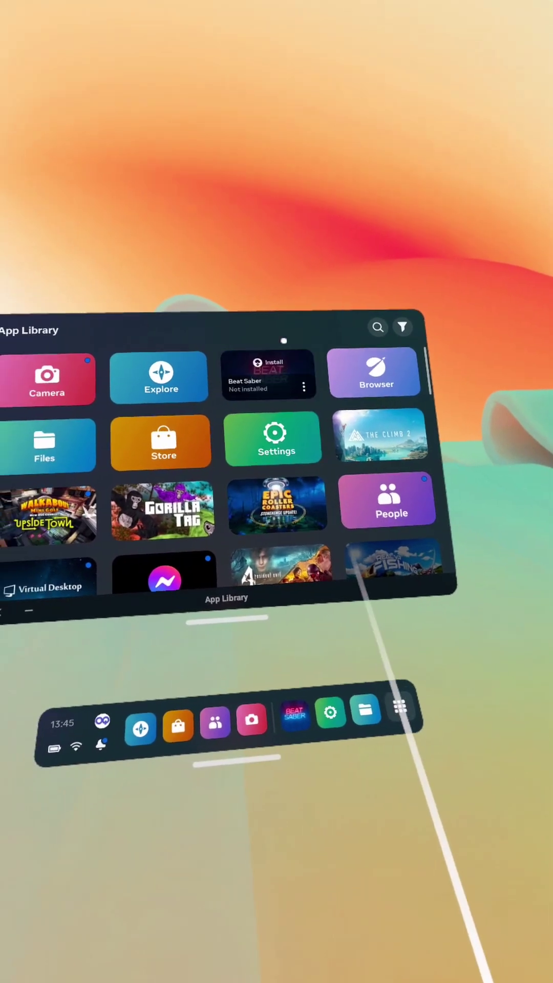
pyautogui.moveTo(228, 555)
pyautogui.moveTo(376, 435)
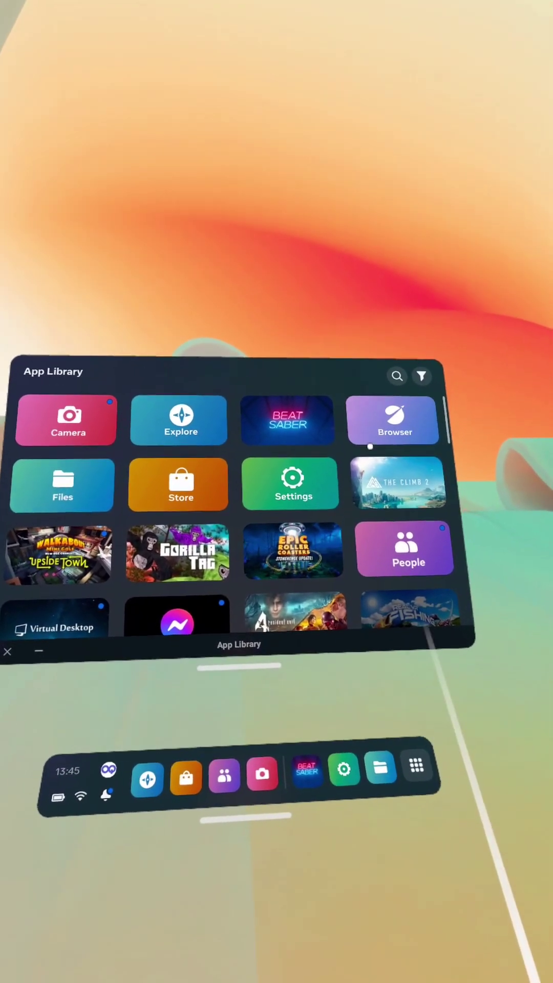
pyautogui.moveTo(371, 370)
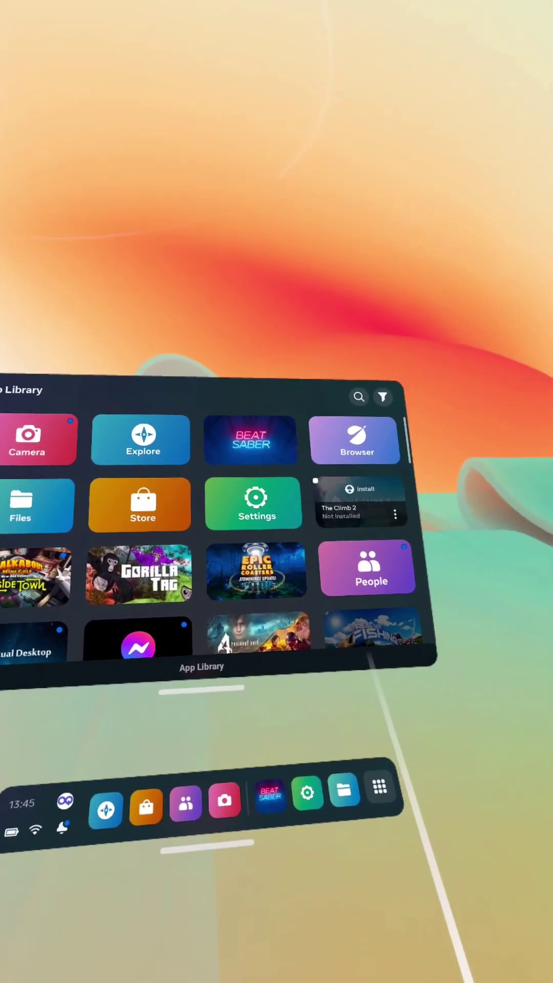
pyautogui.moveTo(328, 427)
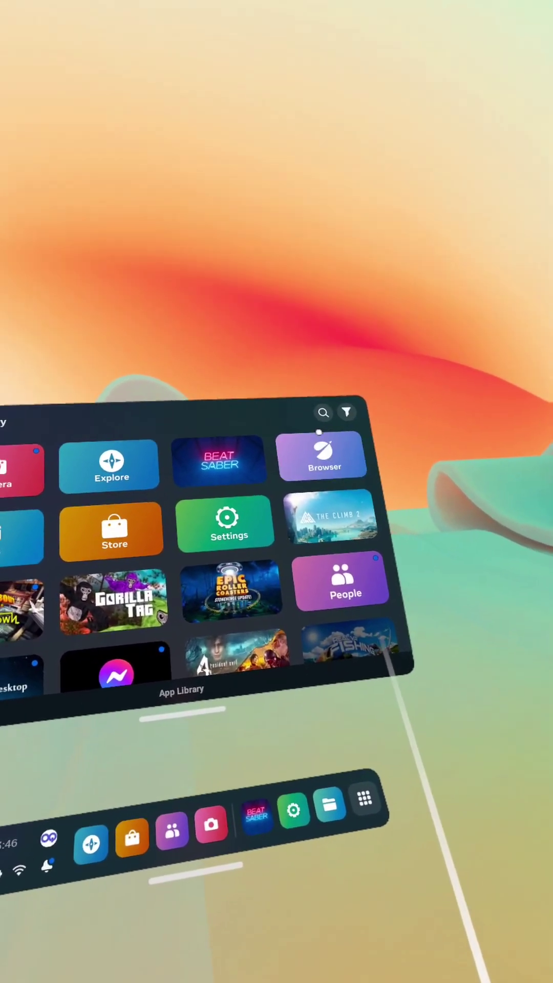
pyautogui.moveTo(262, 428)
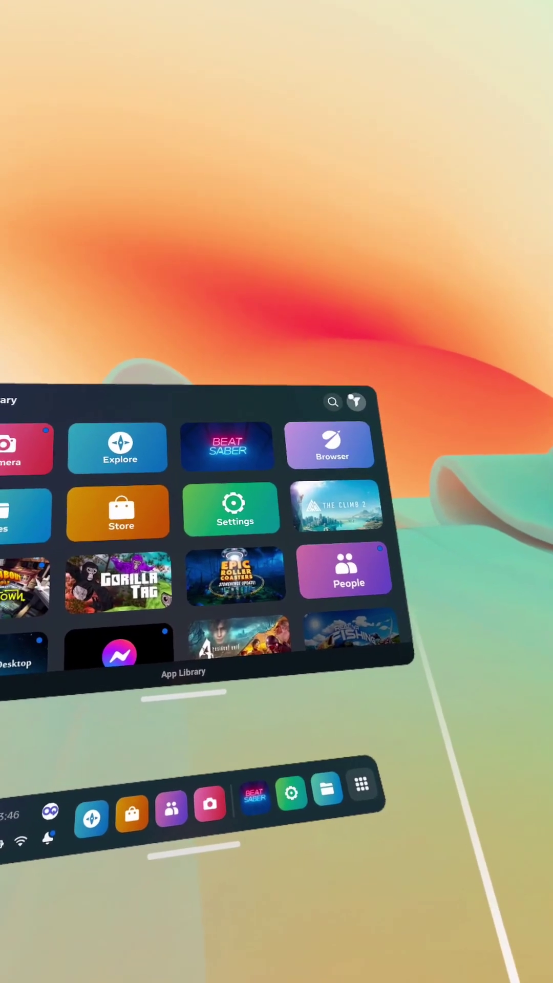
# Filter the App Library to Unknown sources and uninstall BMBF from its options menu.
pyautogui.click(392, 387)
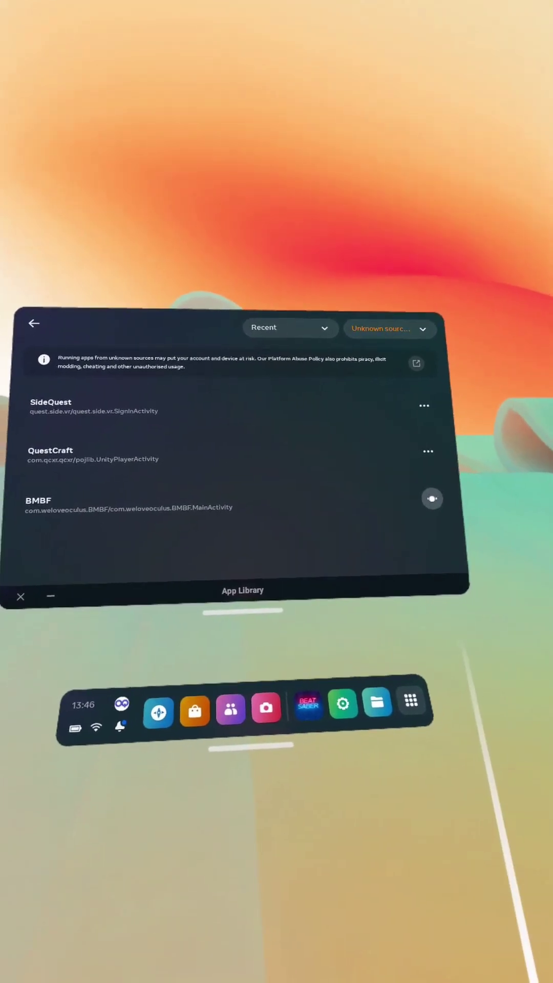
pyautogui.click(432, 498)
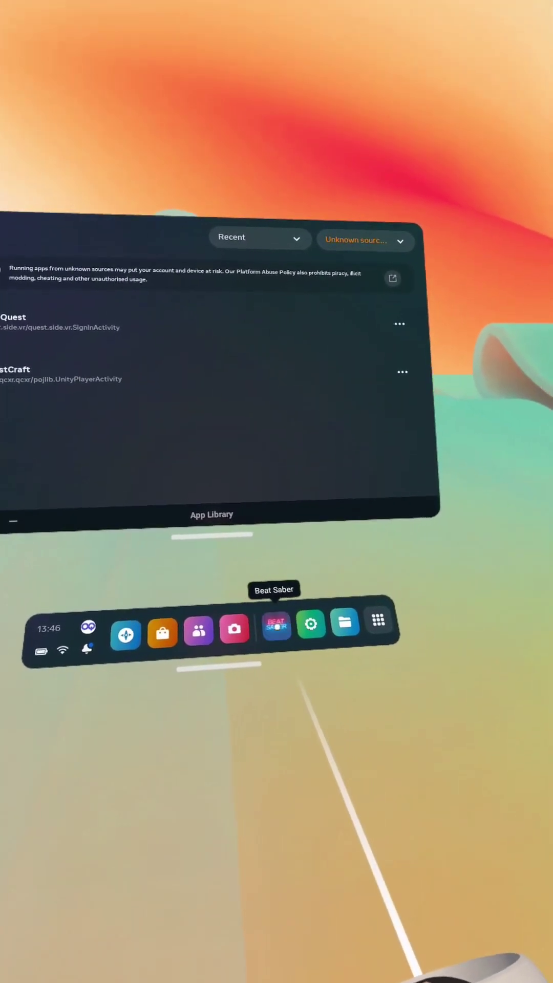
pyautogui.click(305, 609)
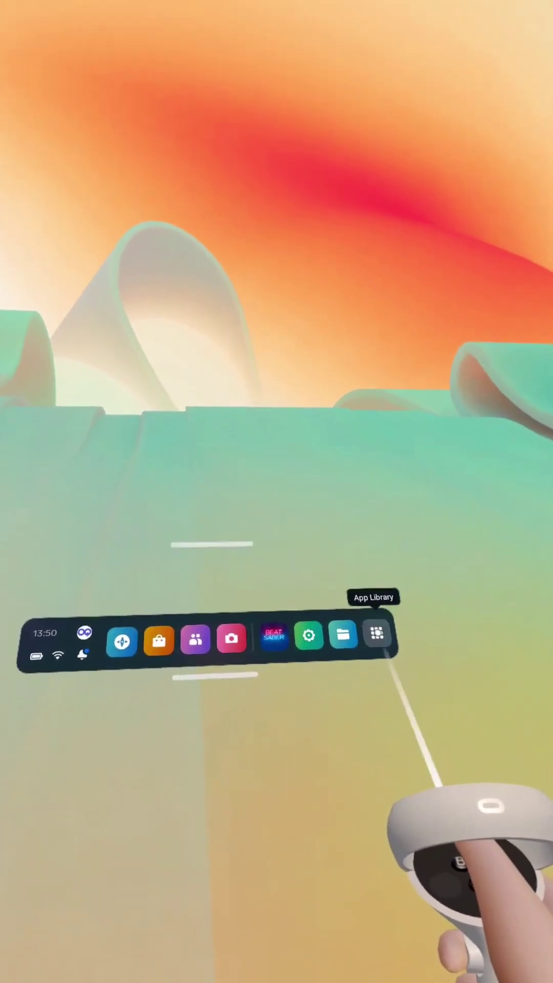
# Return to the App Library, now showing the reinstalled Beat Saber beside Store, Camera and Explore.
pyautogui.click(377, 633)
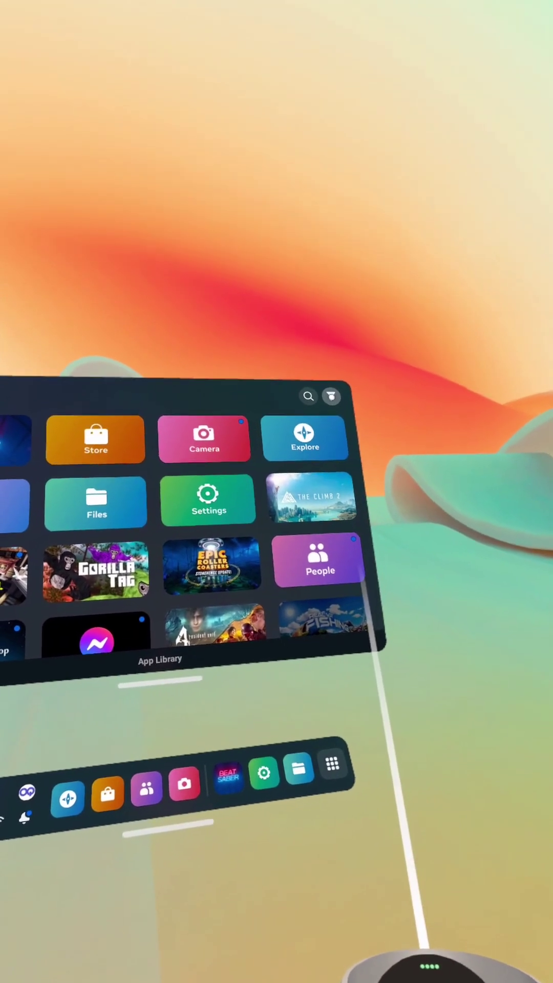
# Set the App Library filter to Unknown sources (2) and launch SideQuest.
pyautogui.click(328, 398)
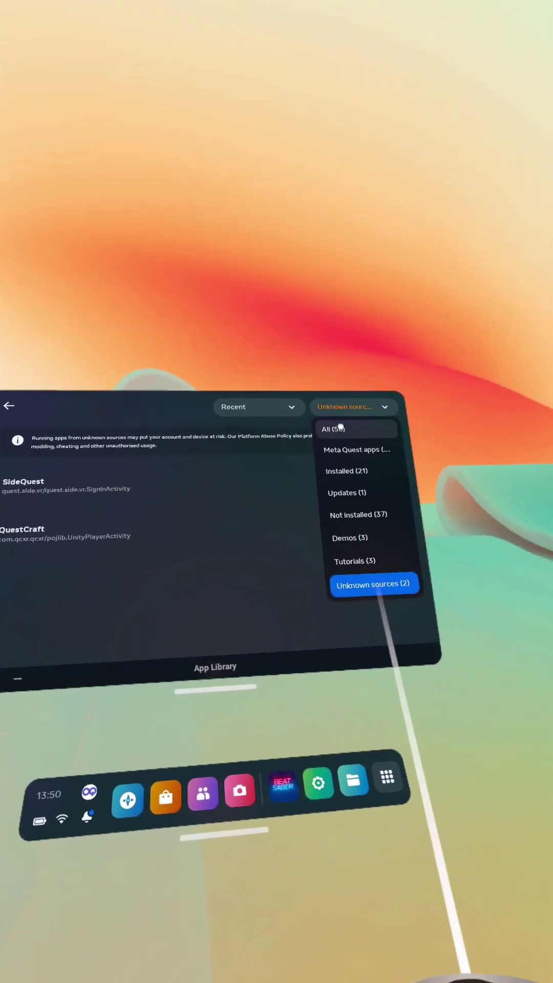
pyautogui.click(276, 353)
pyautogui.click(349, 400)
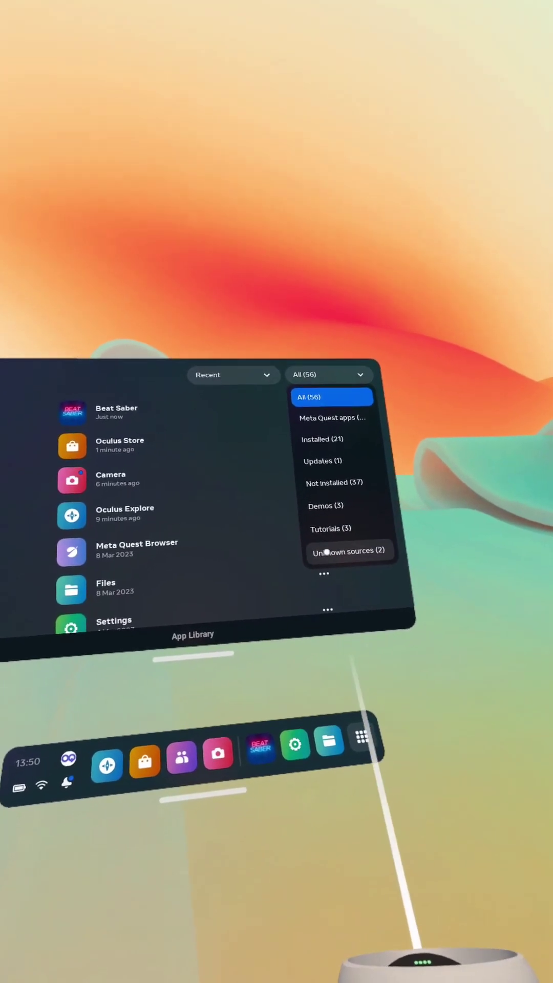
pyautogui.click(348, 553)
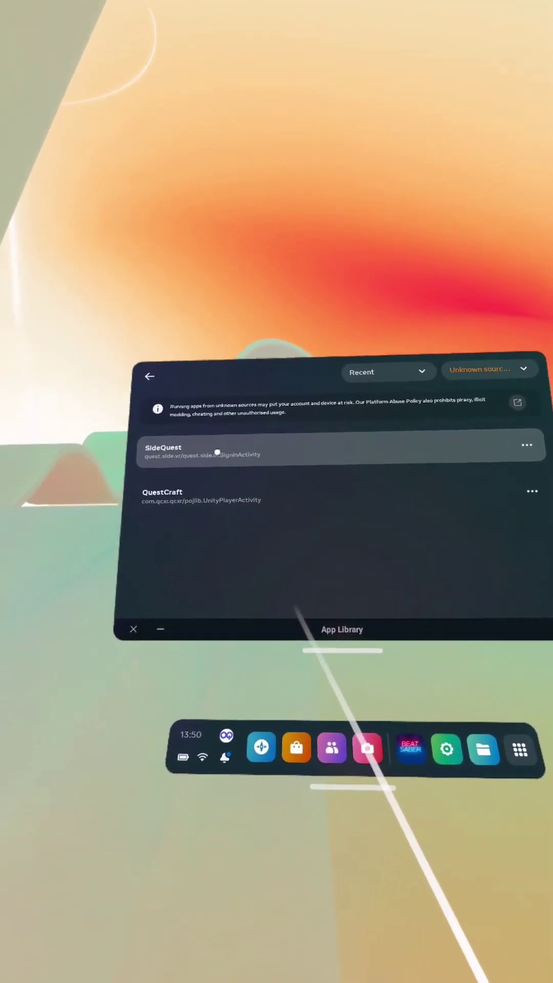
pyautogui.click(217, 452)
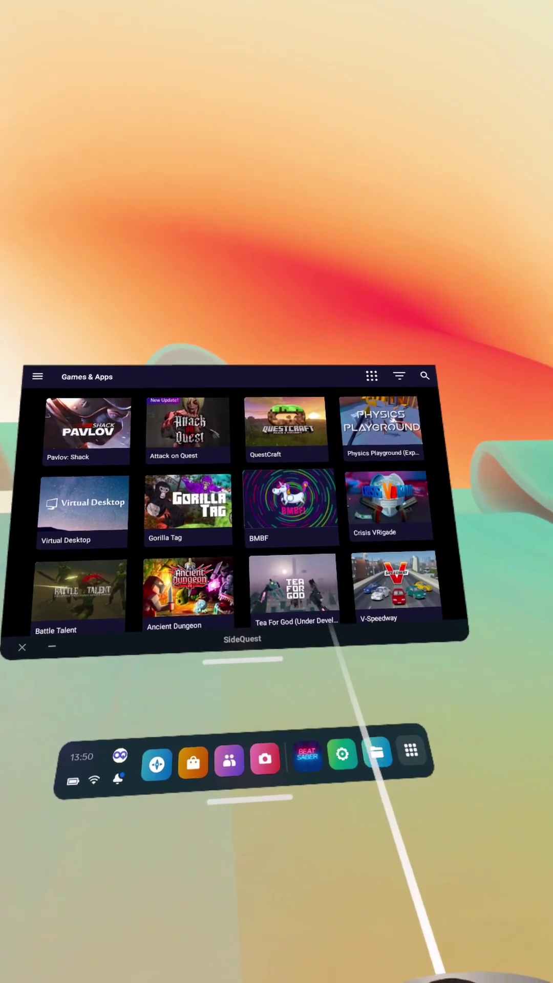
# Sideload BMBF from its SideQuest page and confirm the install on the headset.
pyautogui.click(300, 498)
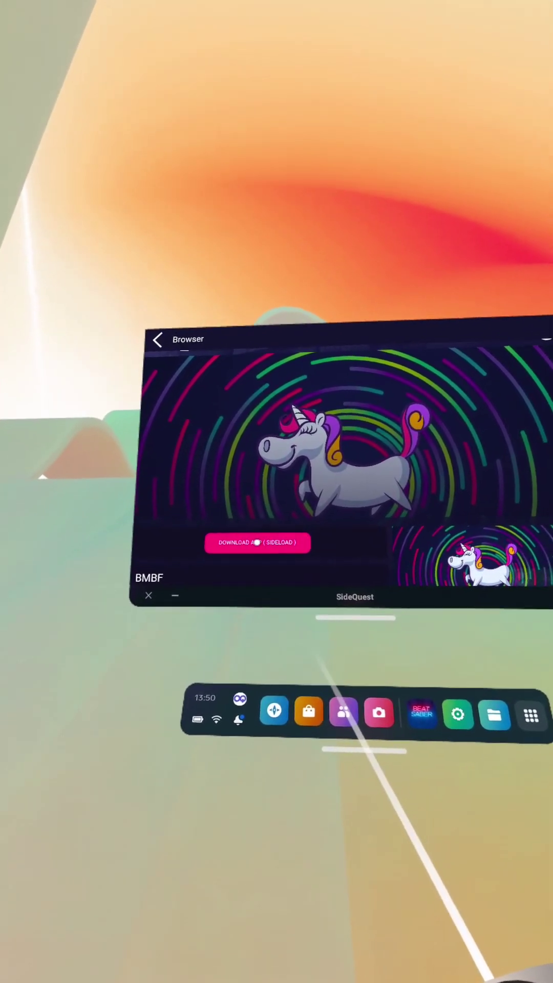
pyautogui.click(257, 542)
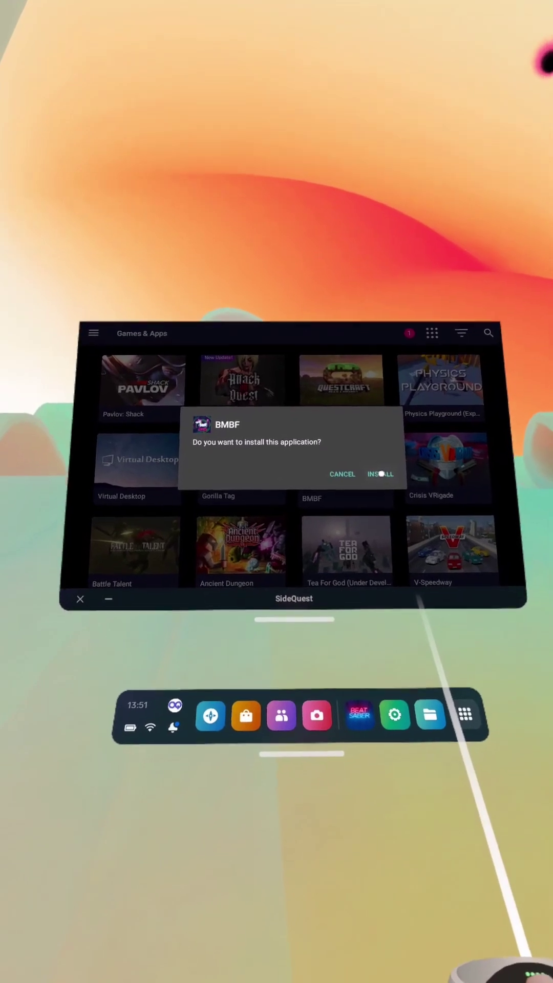
pyautogui.click(364, 495)
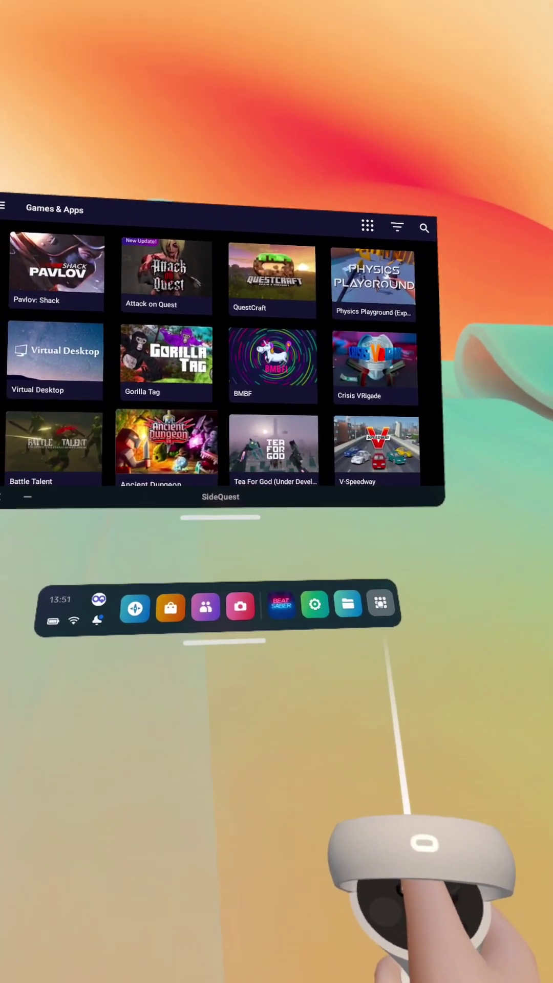
pyautogui.click(403, 600)
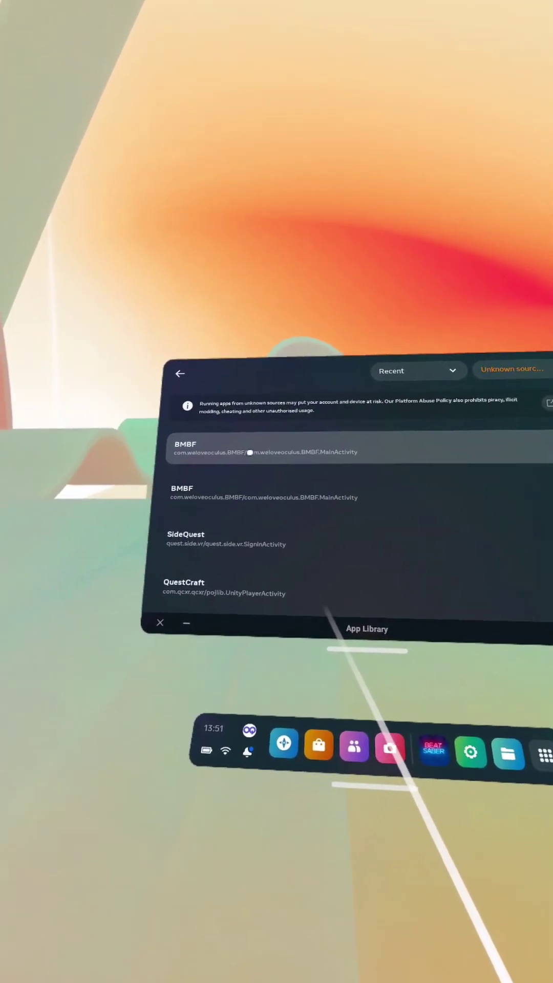
# Launch BMBF from the App Library's Unknown sources list.
pyautogui.click(307, 464)
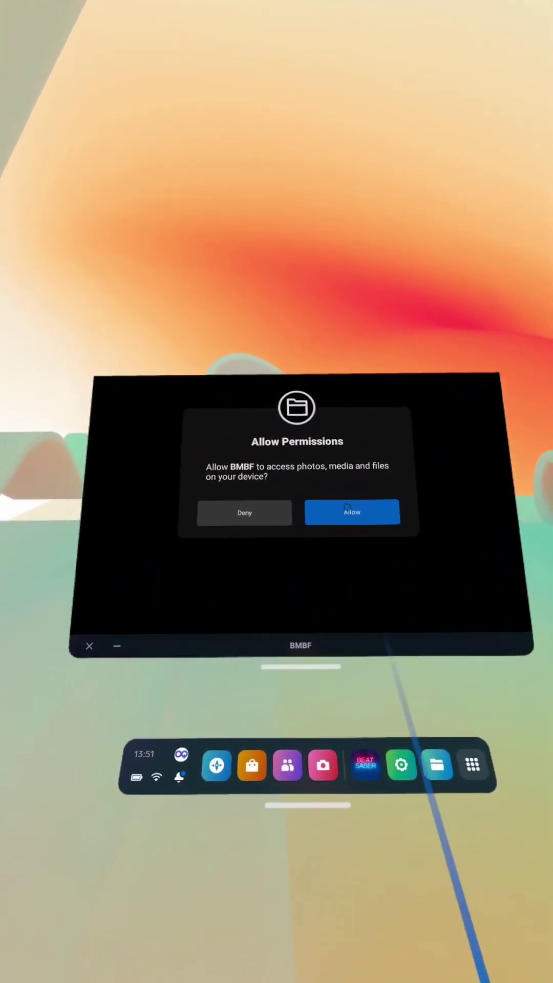
# Grant BMBF file access, begin setup, and uninstall the original Beat Saber.
pyautogui.click(348, 506)
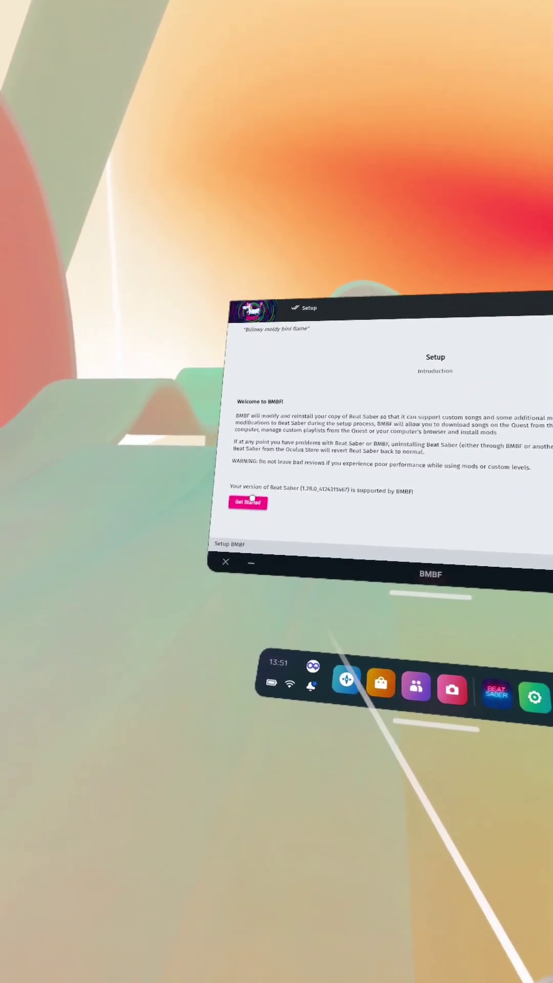
pyautogui.click(245, 554)
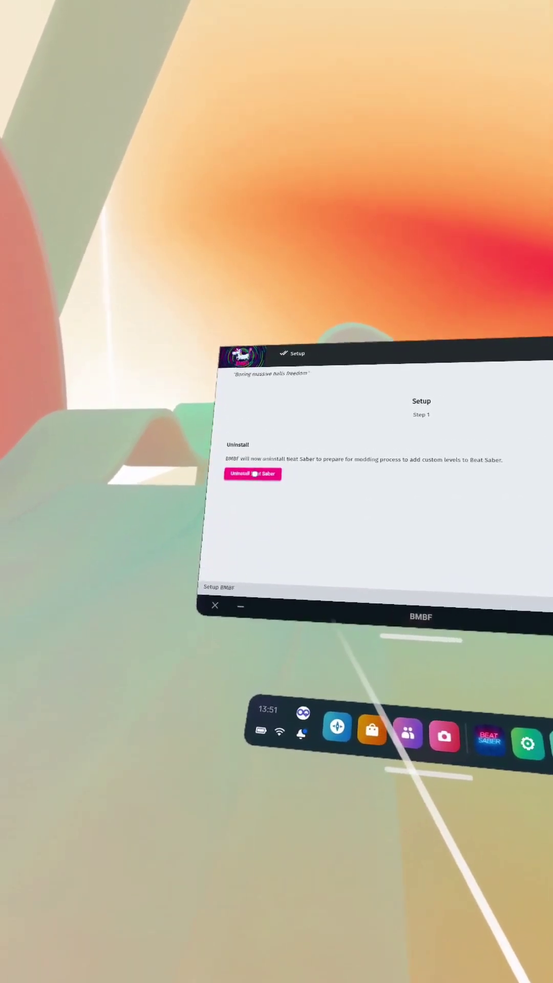
pyautogui.click(253, 474)
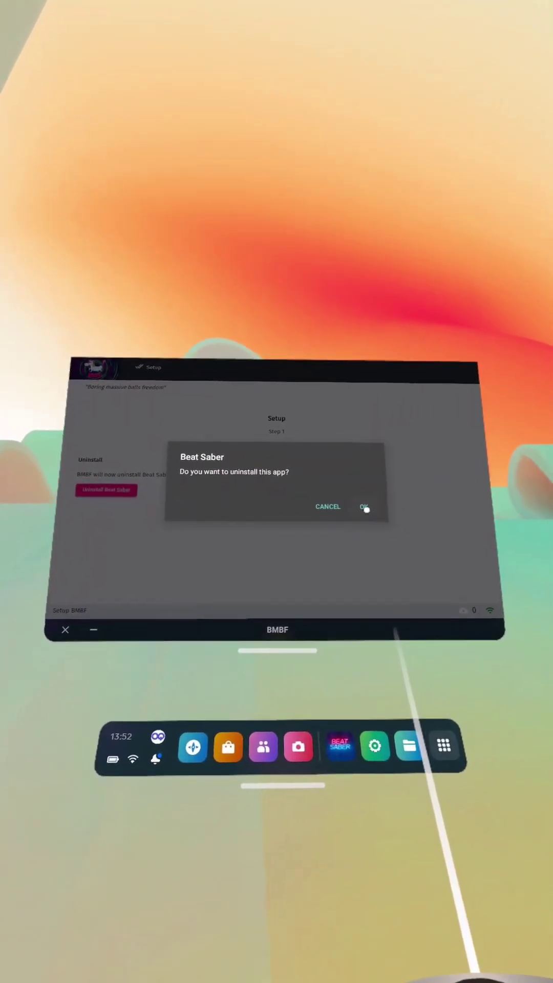
pyautogui.click(356, 501)
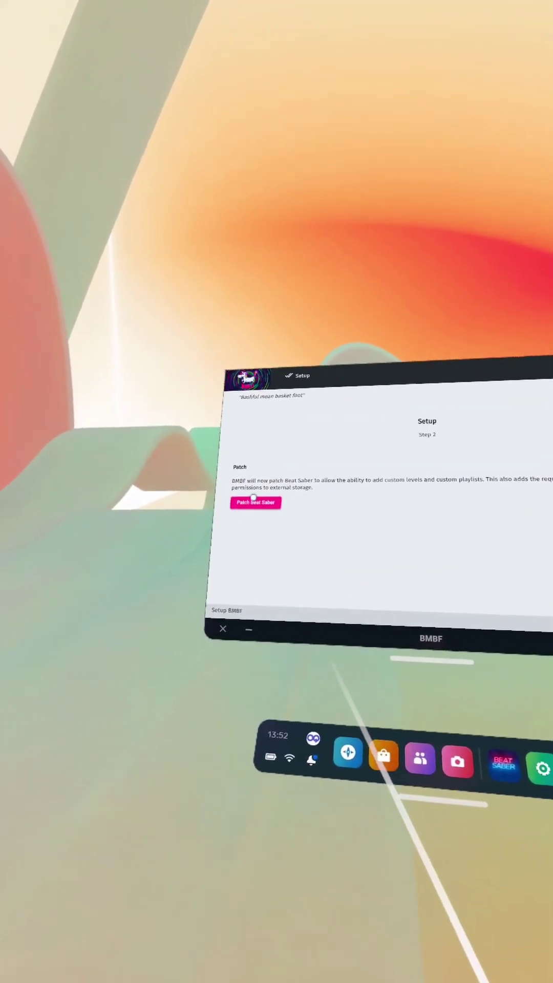
# Run Patch Beat Saber and let the patching log finish, reaching Step 3.
pyautogui.click(263, 492)
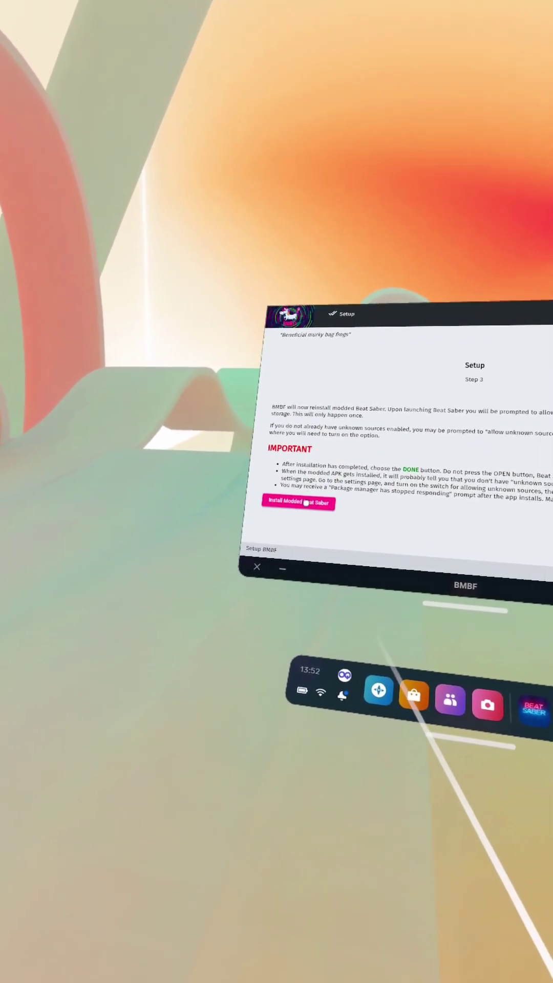
# Turn on Allow from this source for BMBF and retry Install Modded Beat Saber.
pyautogui.click(301, 501)
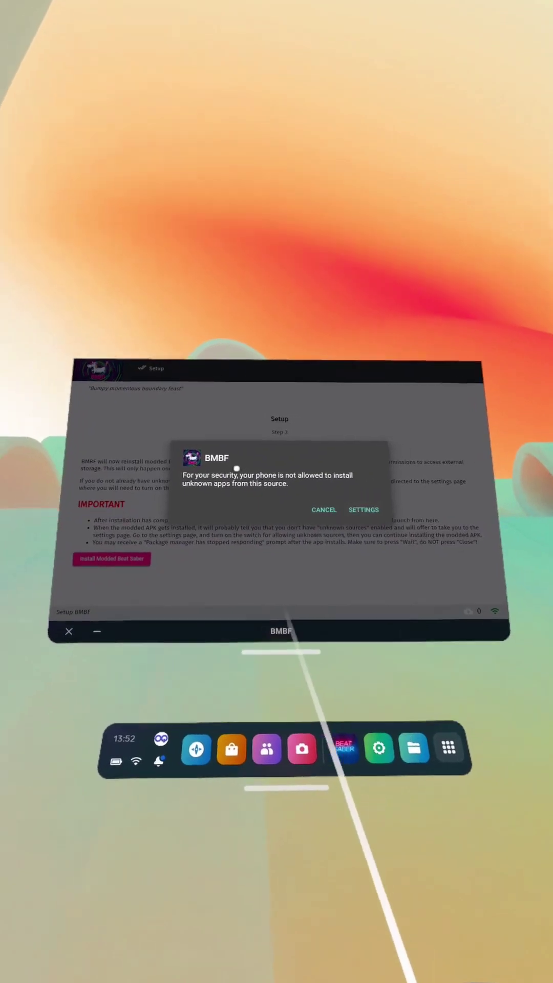
pyautogui.click(348, 502)
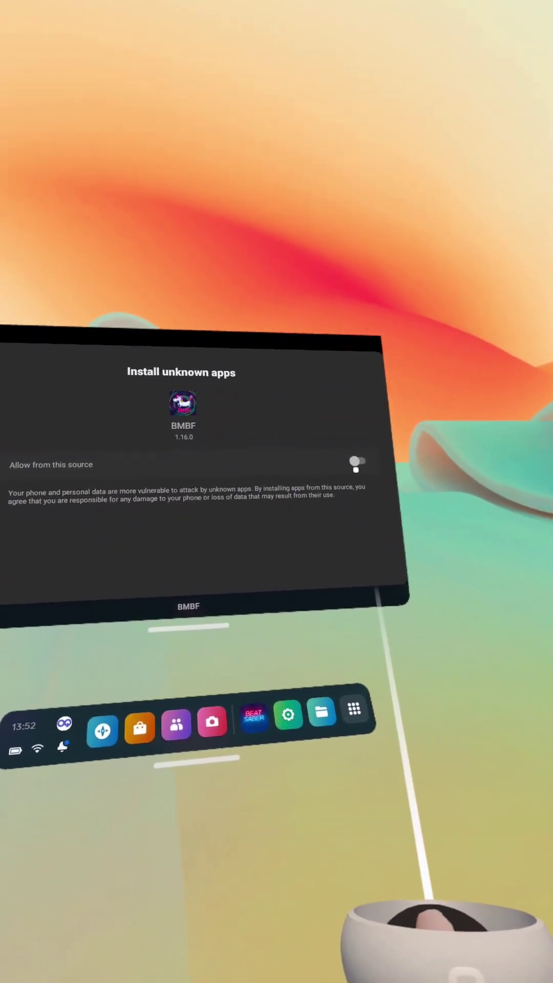
pyautogui.click(450, 497)
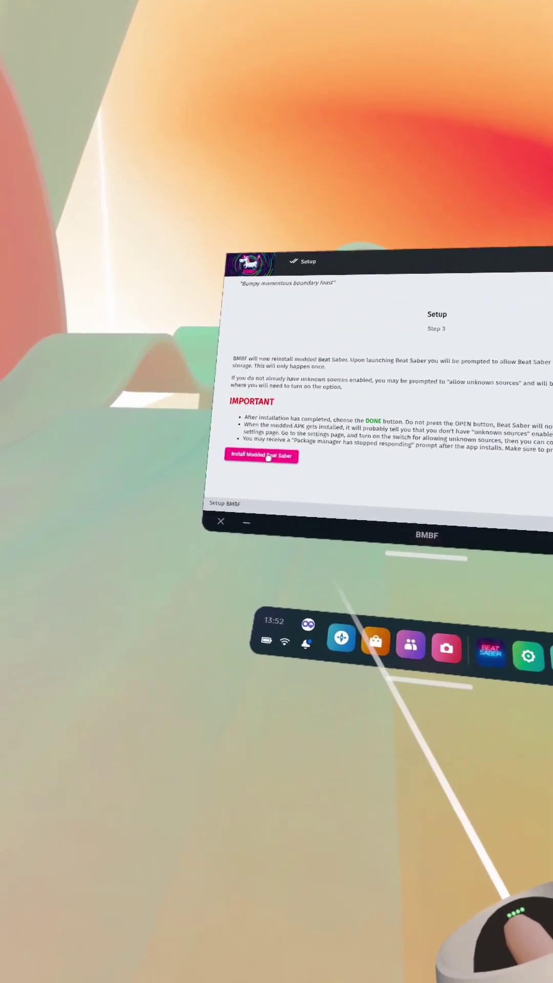
pyautogui.click(248, 545)
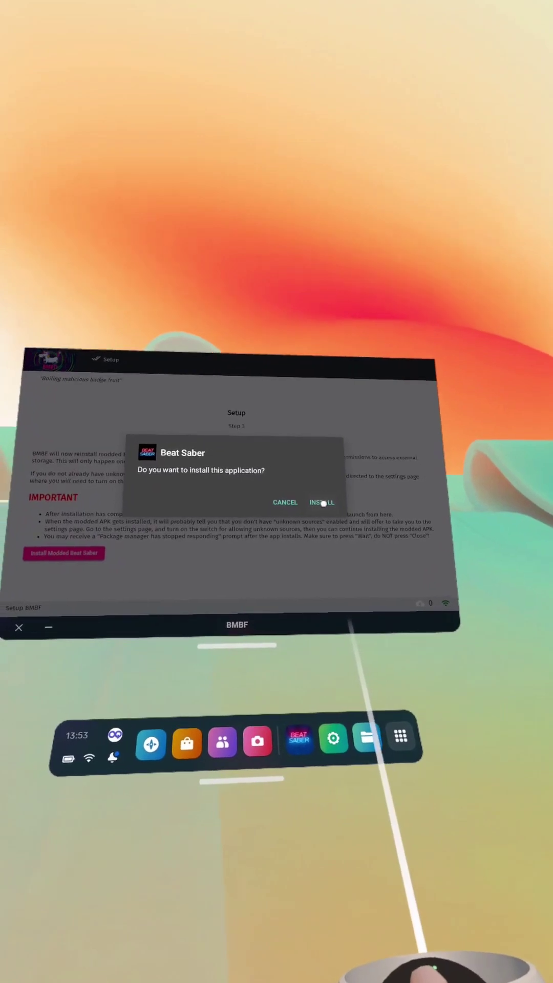
# Confirm the modded Beat Saber install in BMBF and let it finish.
pyautogui.click(362, 503)
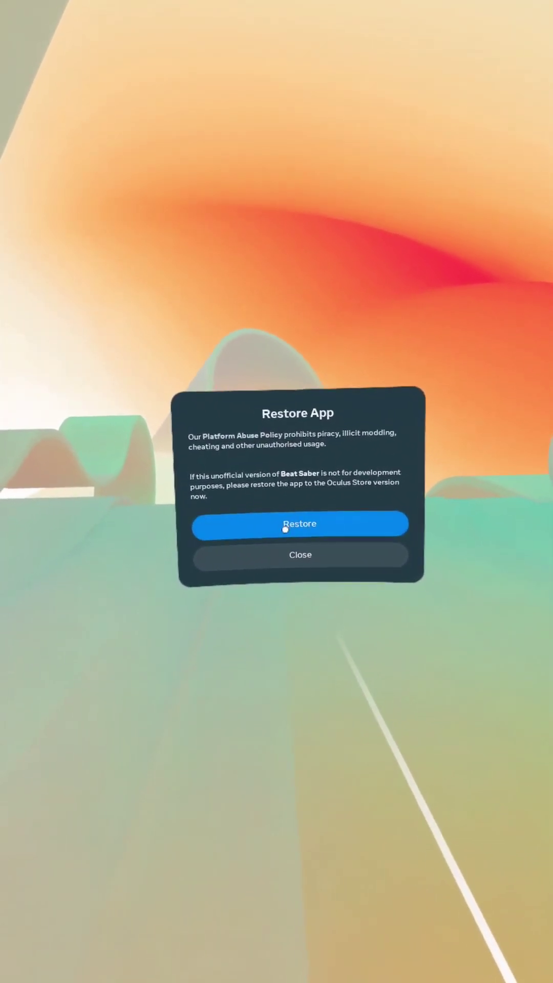
# Close the Restore App warning about unofficial Beat Saber and relaunch BMBF.
pyautogui.click(283, 561)
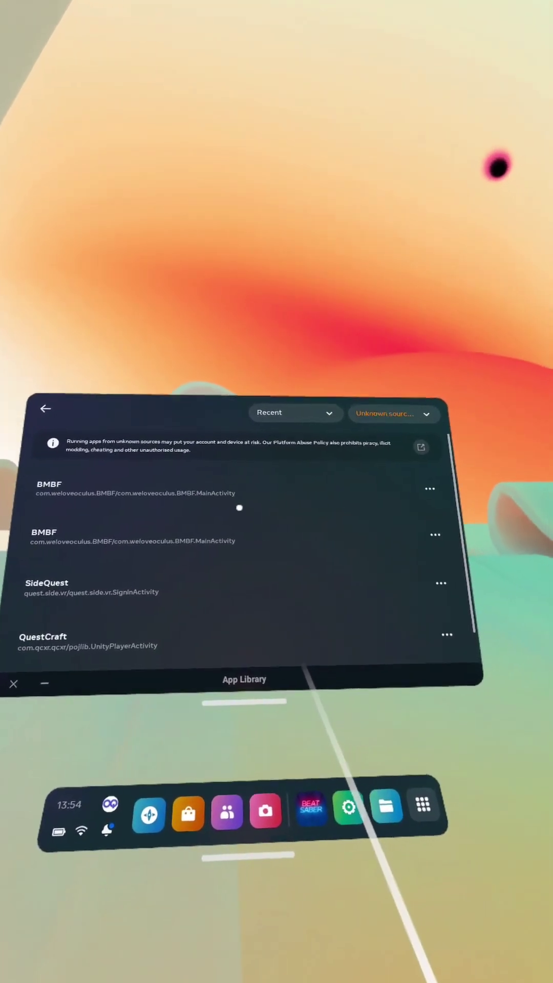
pyautogui.click(459, 477)
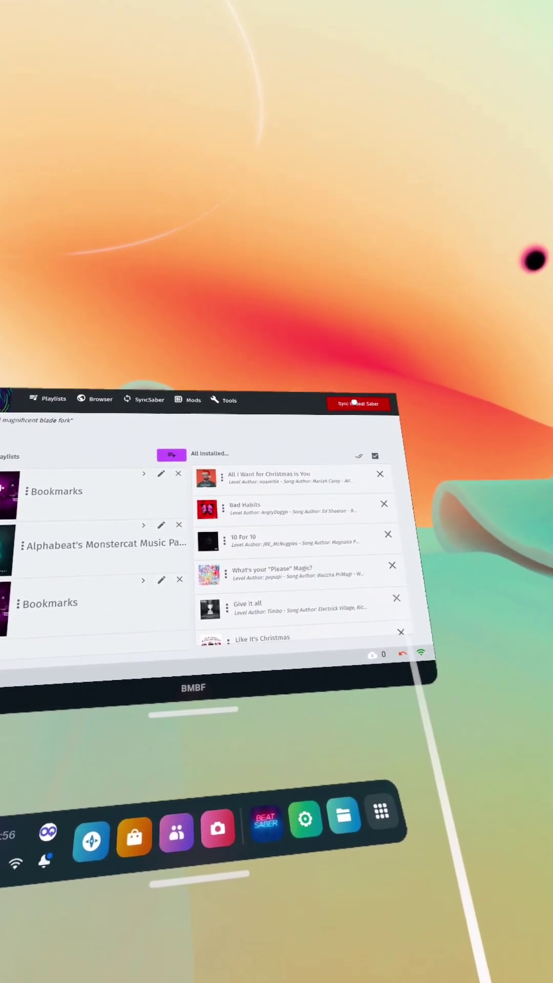
# Sync the 589 songs and playlists to the modded Beat Saber.
pyautogui.click(361, 402)
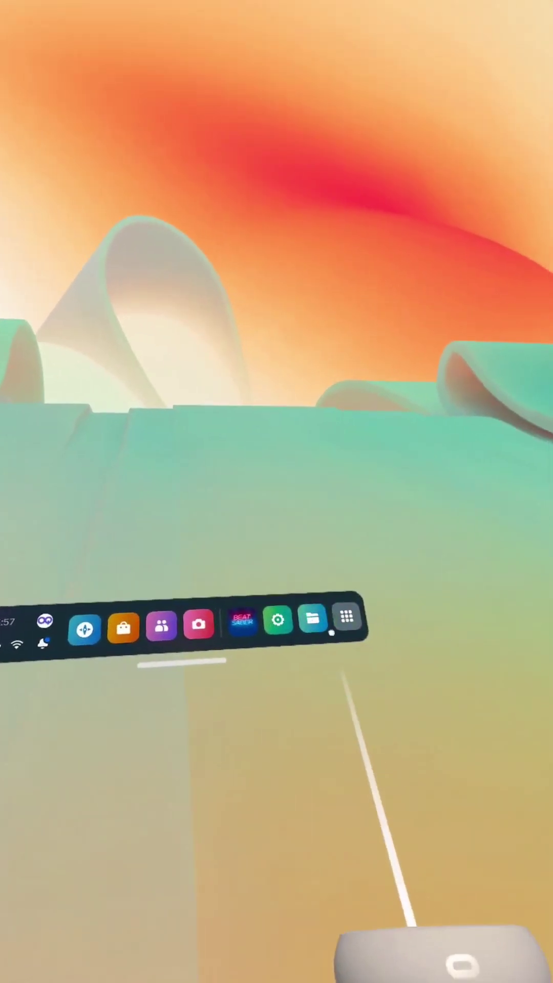
# Launch BMBF from App Library's Unknown sources and open the Released Mods list in its browser.
pyautogui.click(365, 787)
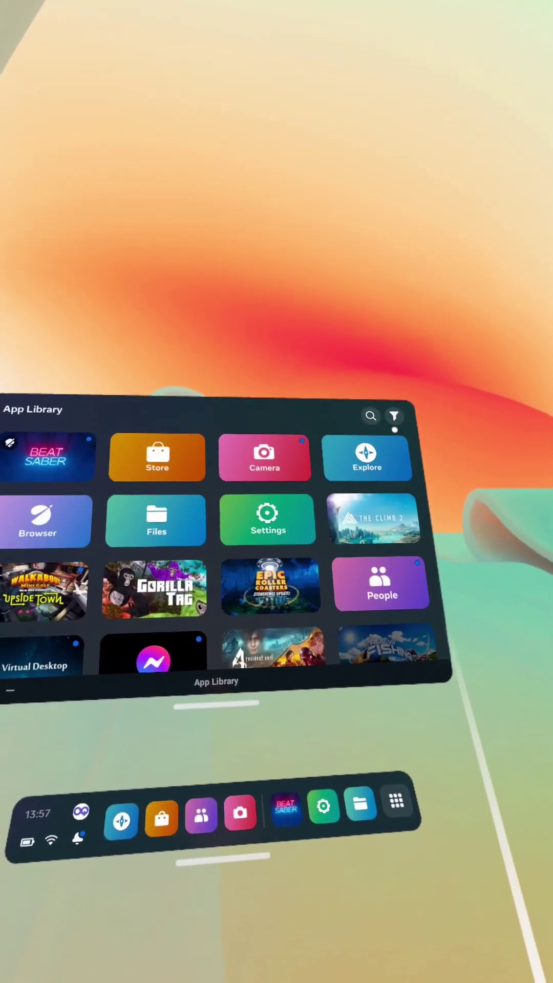
pyautogui.click(395, 410)
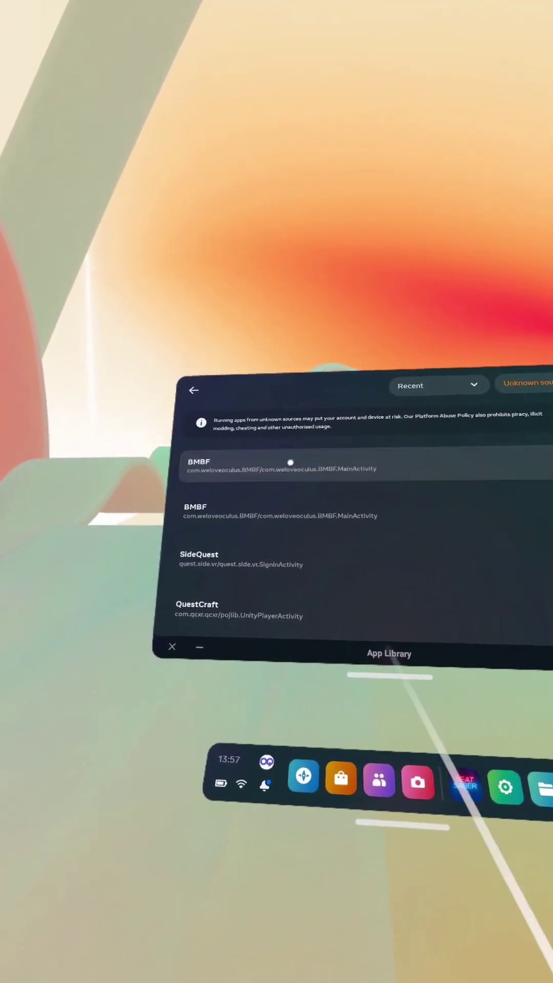
pyautogui.click(128, 471)
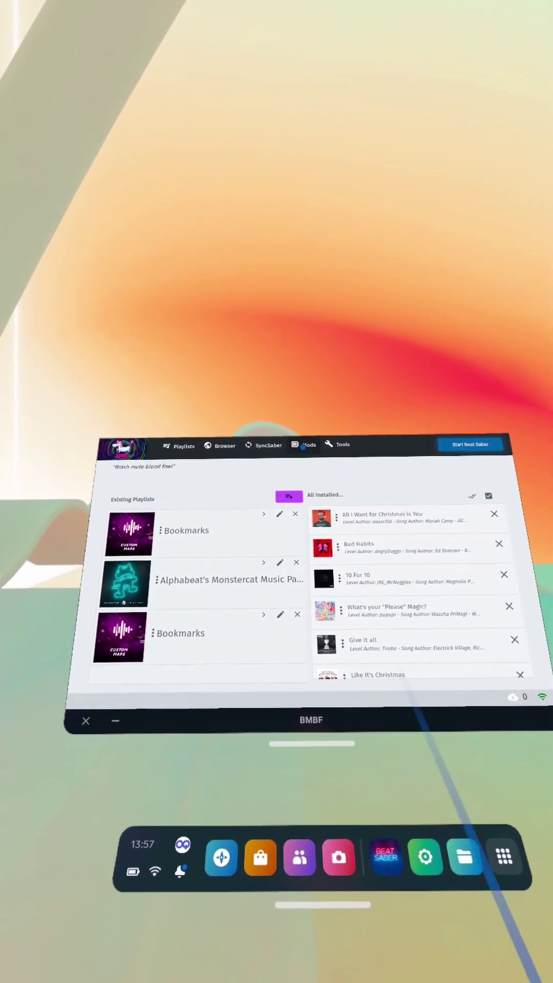
pyautogui.click(301, 447)
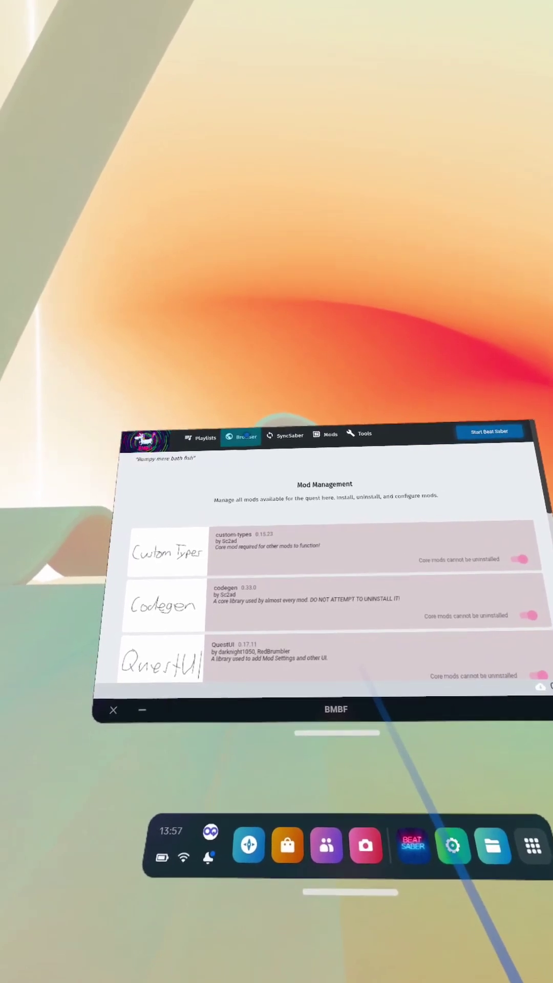
pyautogui.click(225, 441)
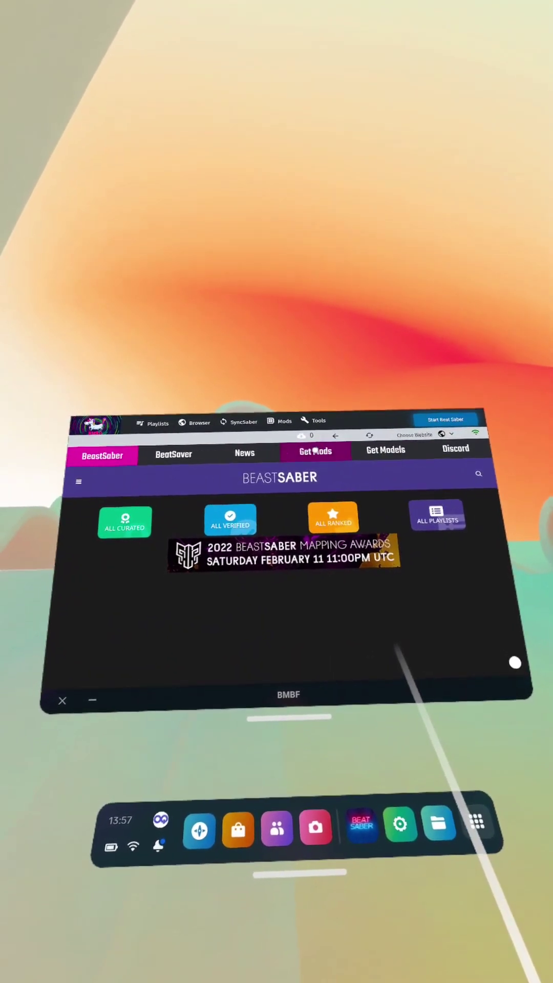
pyautogui.click(315, 449)
# Scroll the released mods, visit the SyncSaber and Mods pages, then return to Released Mods.
pyautogui.scroll(-3, 327, 538)
pyautogui.scroll(2, 346, 505)
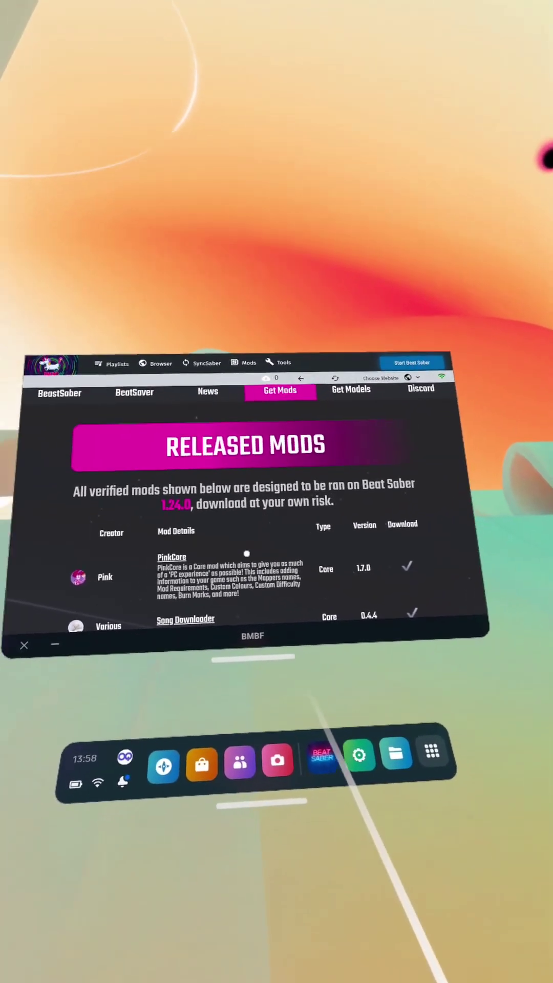
pyautogui.scroll(-2, 276, 538)
pyautogui.scroll(-3, 277, 540)
pyautogui.scroll(5, 266, 558)
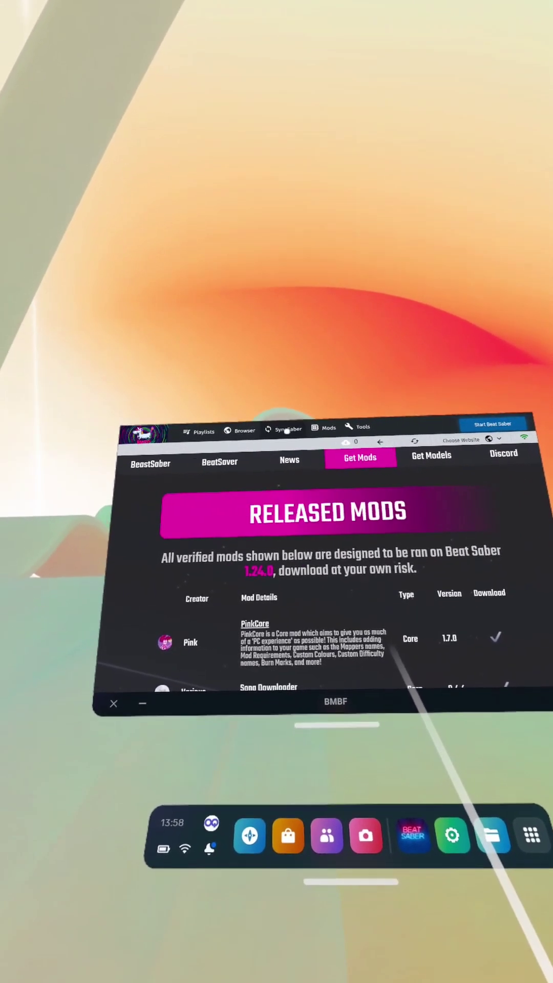
pyautogui.click(287, 431)
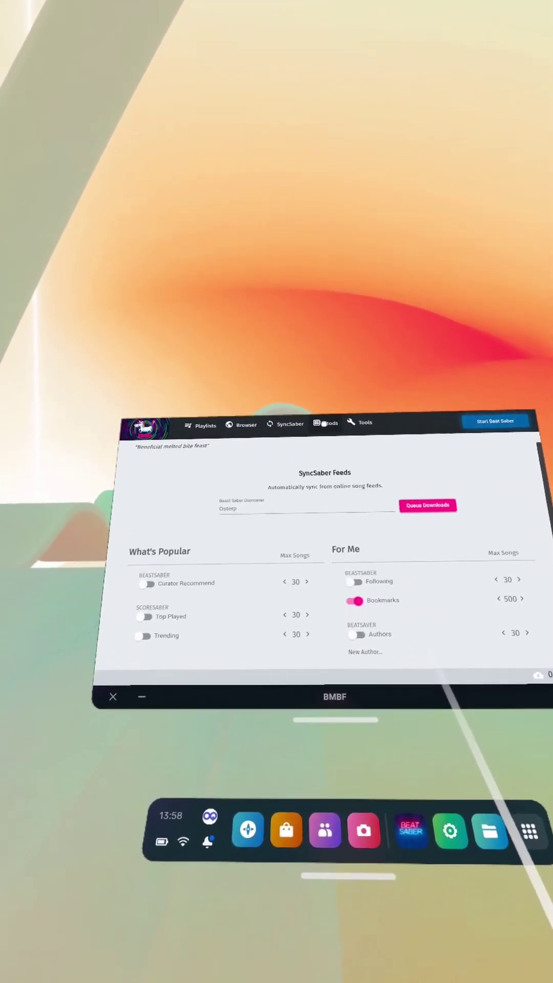
pyautogui.click(323, 424)
pyautogui.click(252, 422)
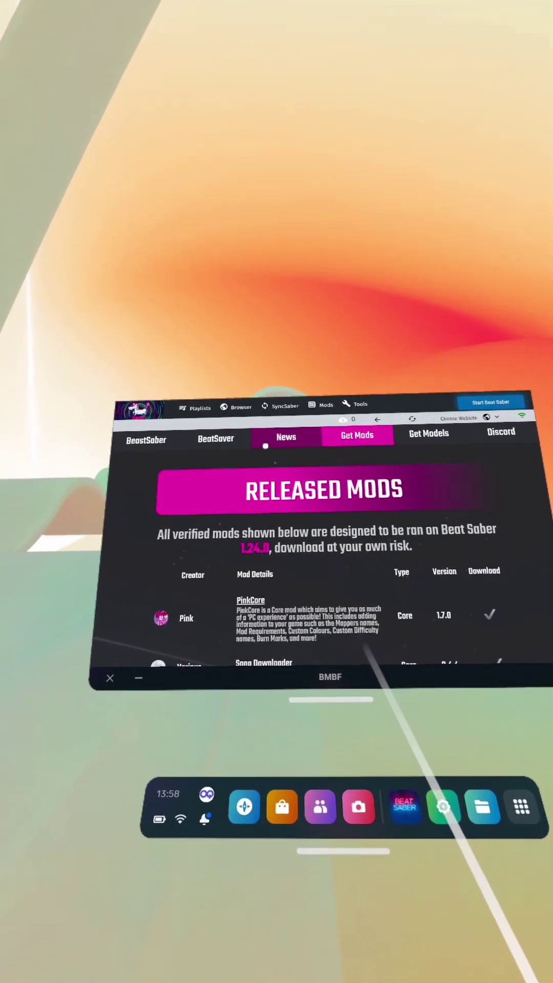